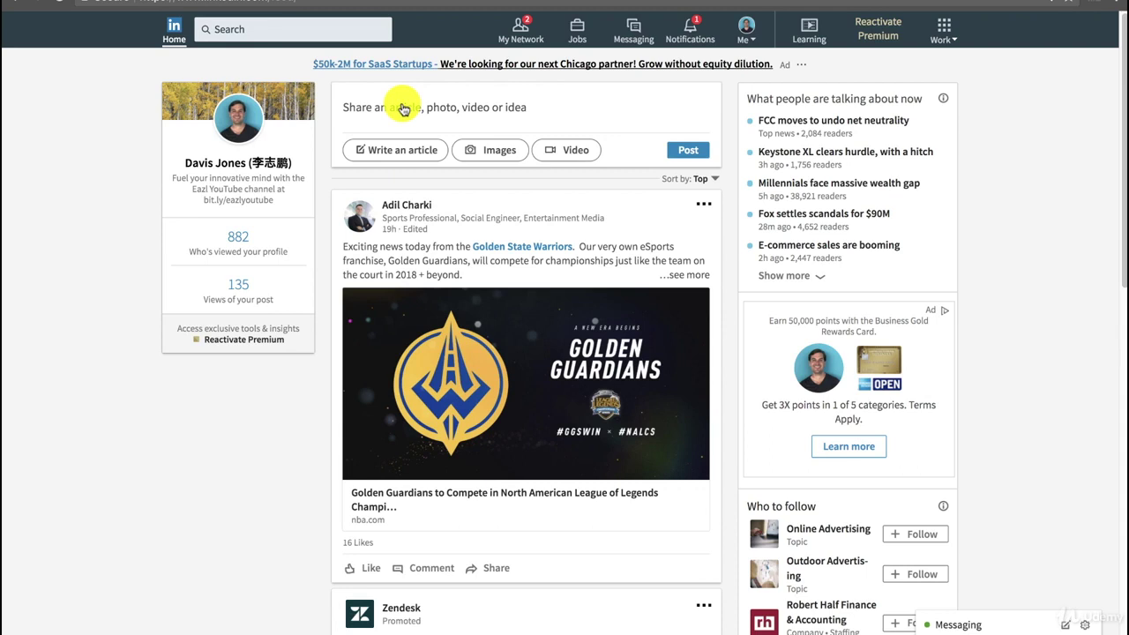
Step: Write the Boolean query "(journalist OR writer OR editor) AND (chronicle OR times OR herald)" in a new post draft, highlighting journalist and AND
click(403, 108)
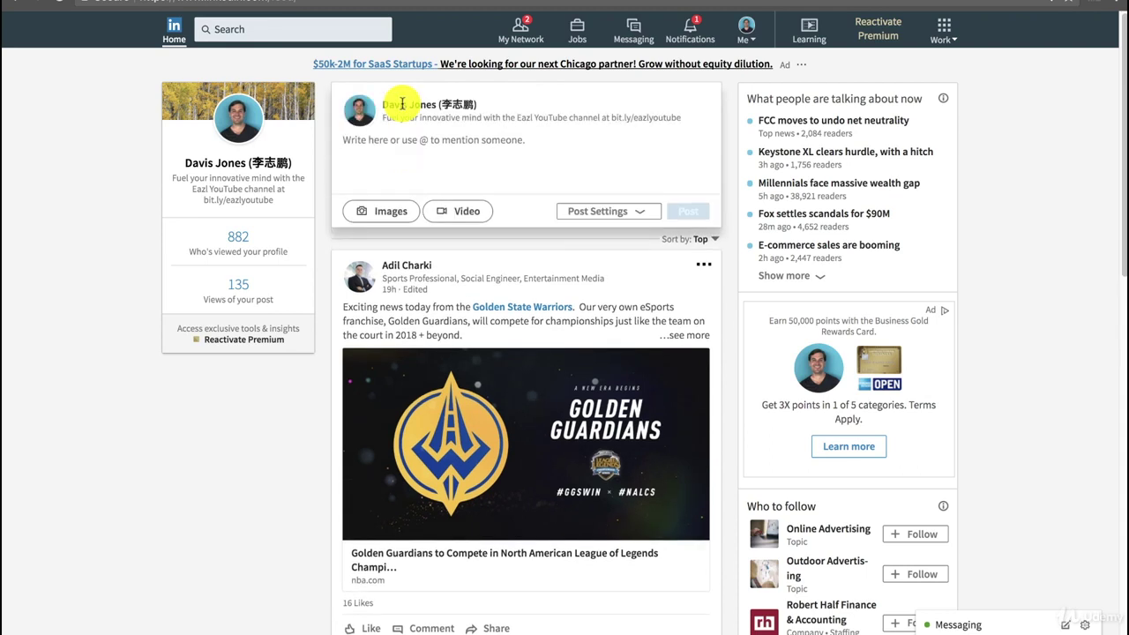
text((journalist OR writer OR editor) AND (chronicle OR times OR herald))
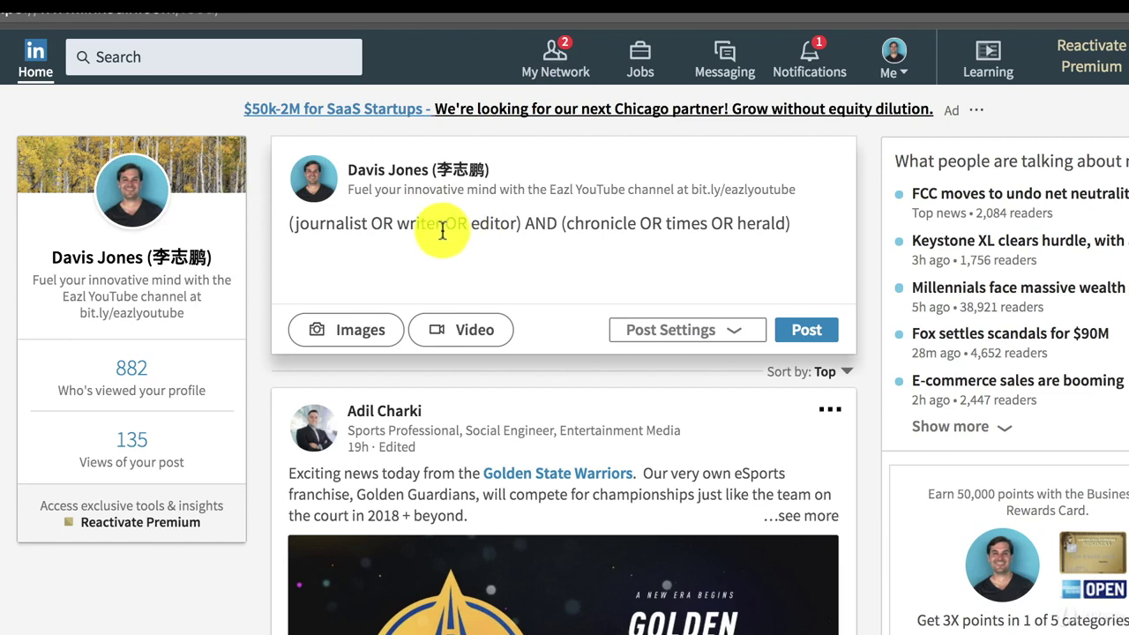
double_click(346, 226)
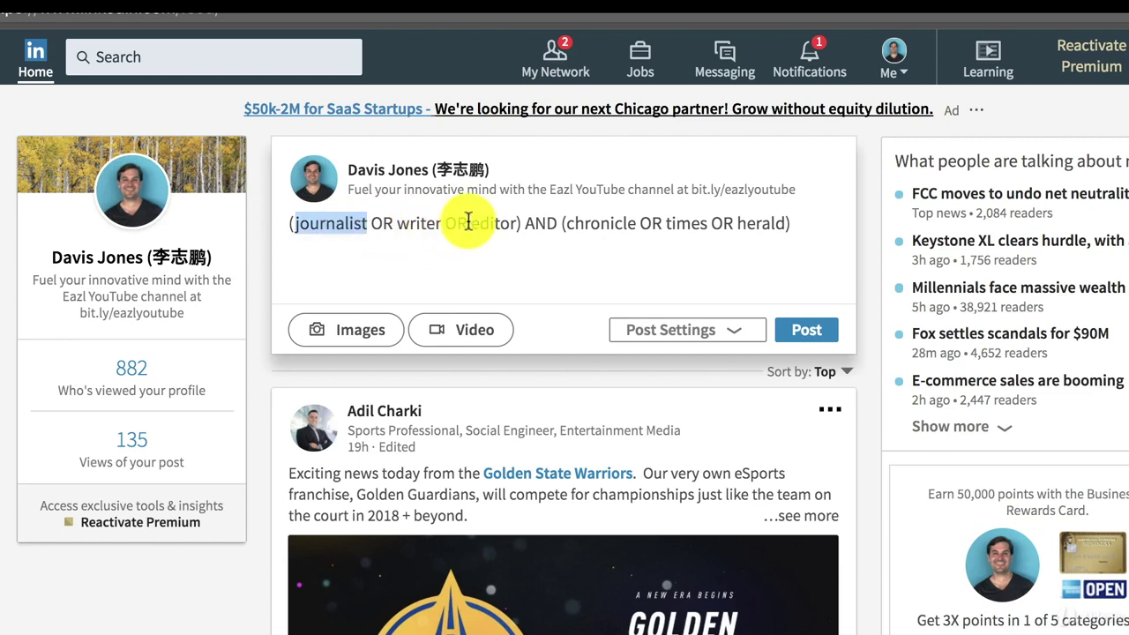
drag(297, 223, 378, 221)
click(541, 220)
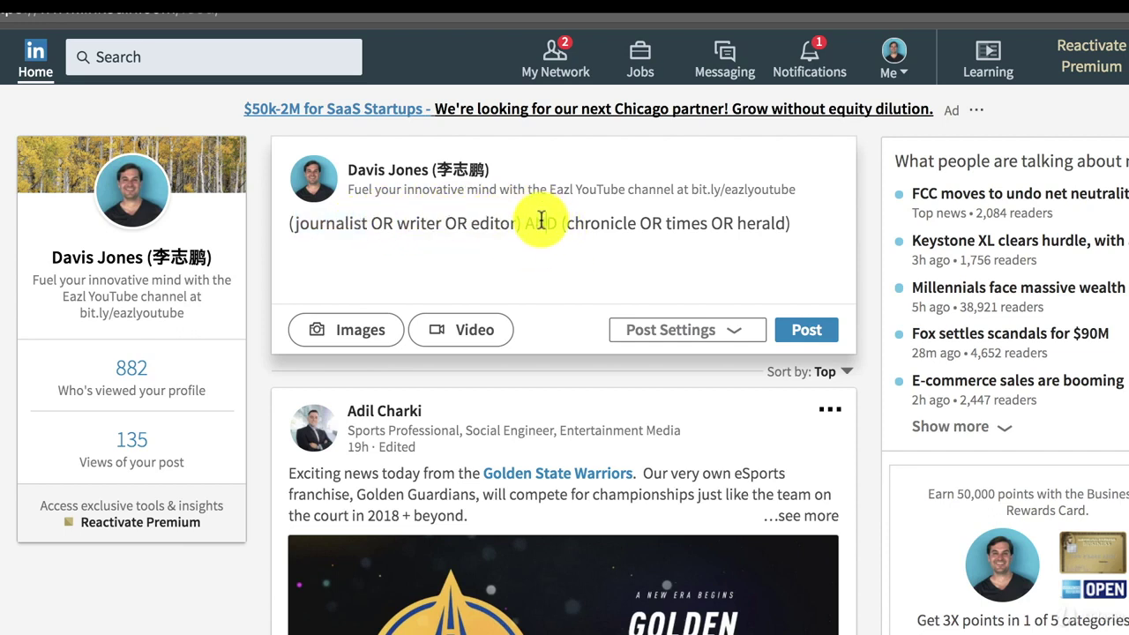
double_click(542, 221)
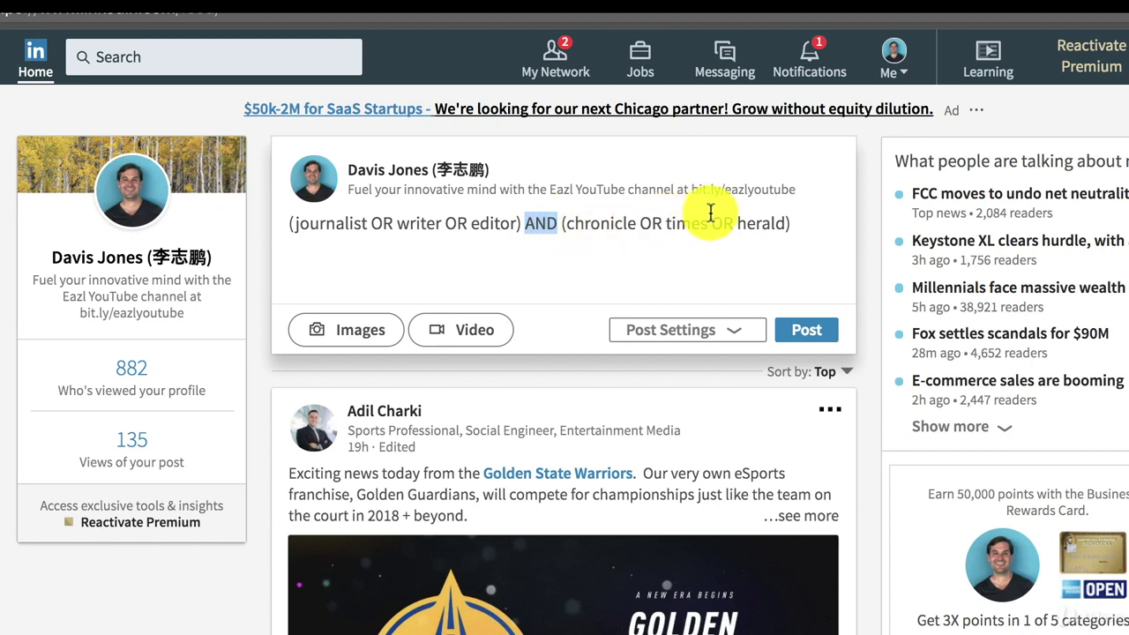
Step: Search LinkedIn with the whole query cut from the post draft, and expand the Locations filter for the people results
triple_click(780, 212)
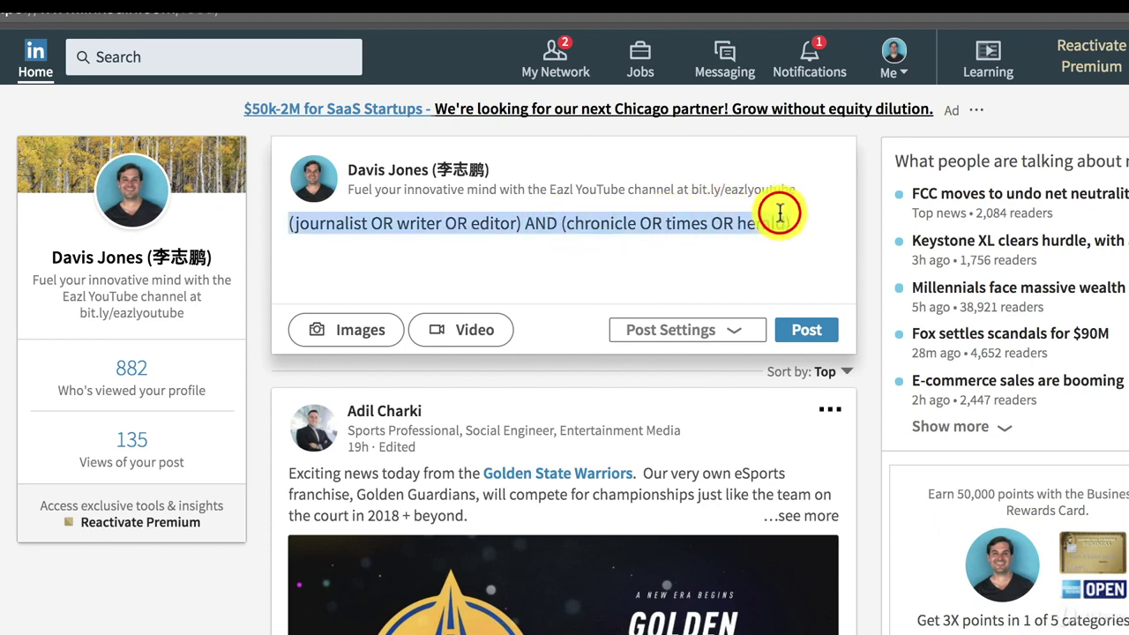
key(ctrl+x)
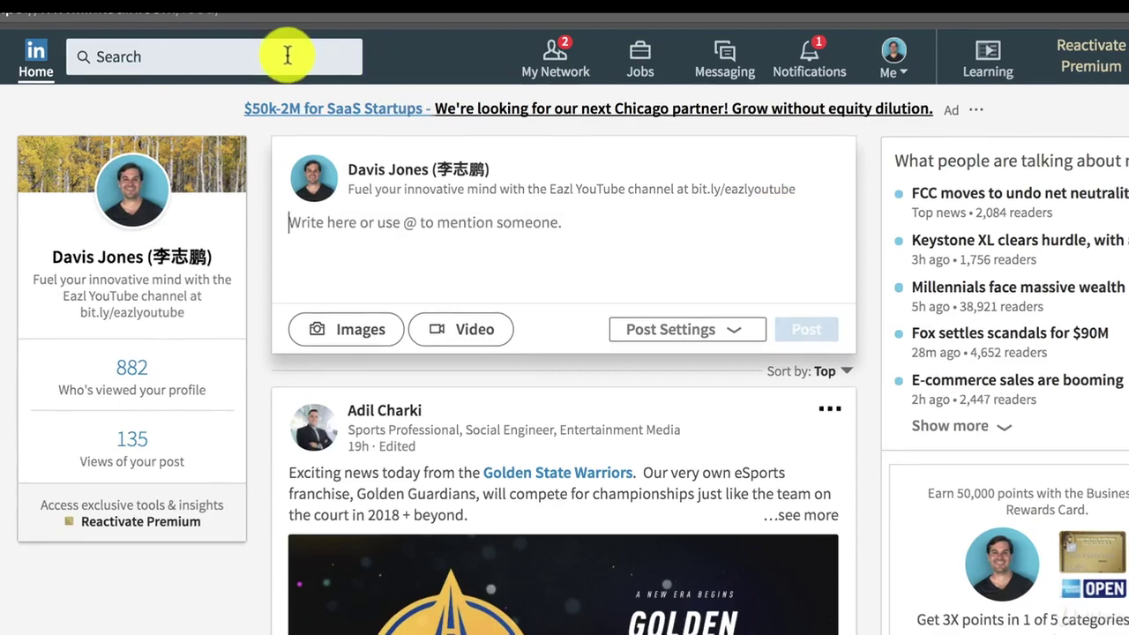
click(289, 55)
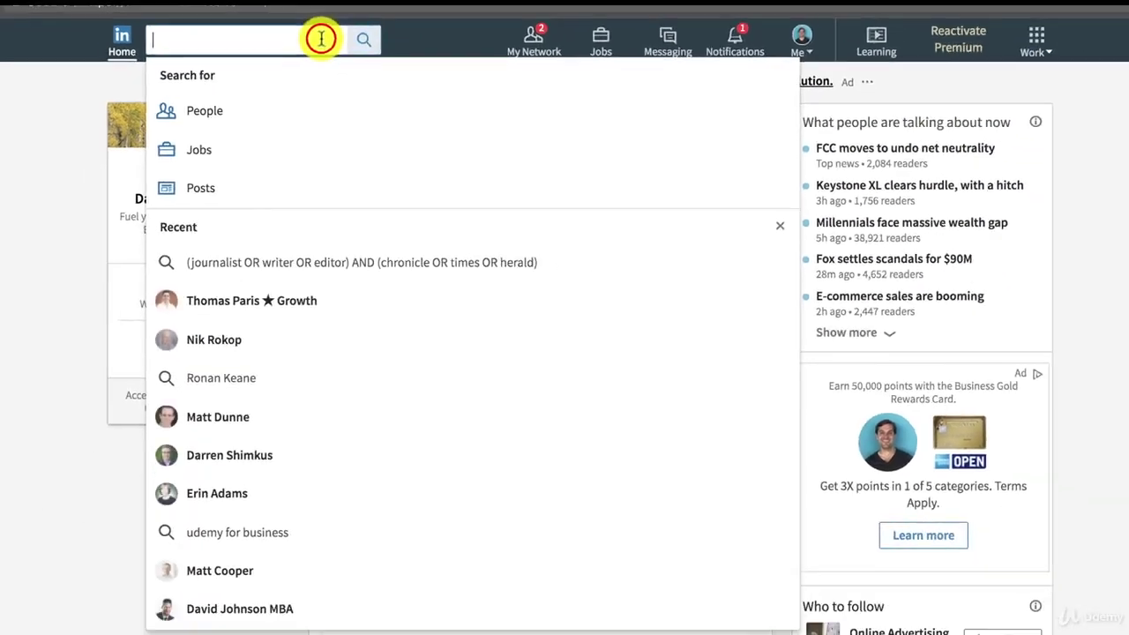
key(ctrl+v)
key(Return)
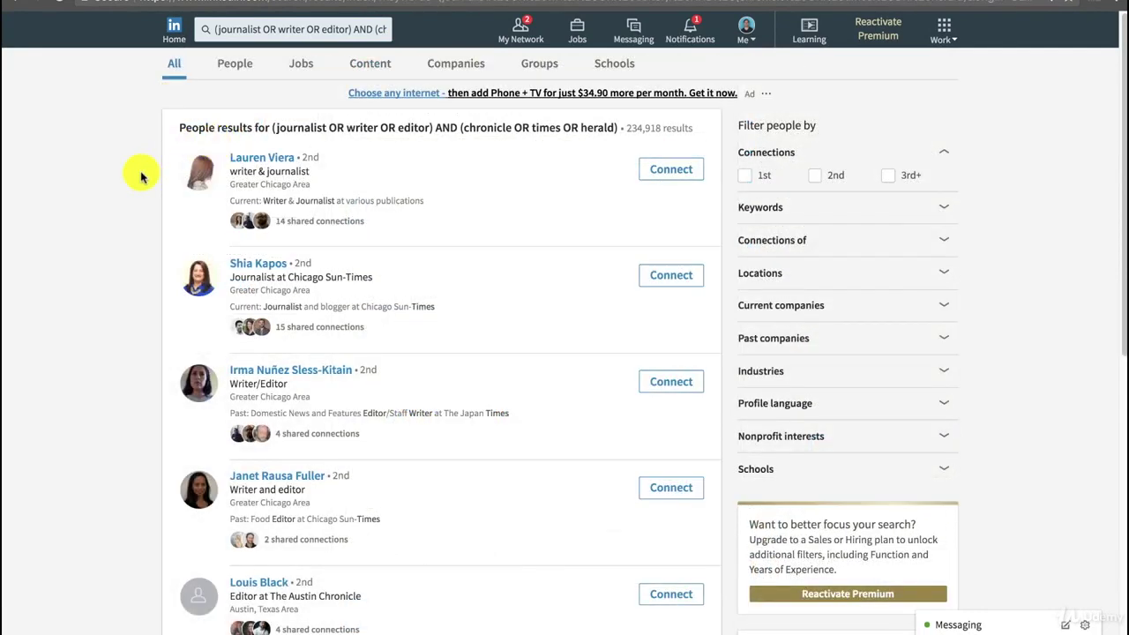
click(940, 270)
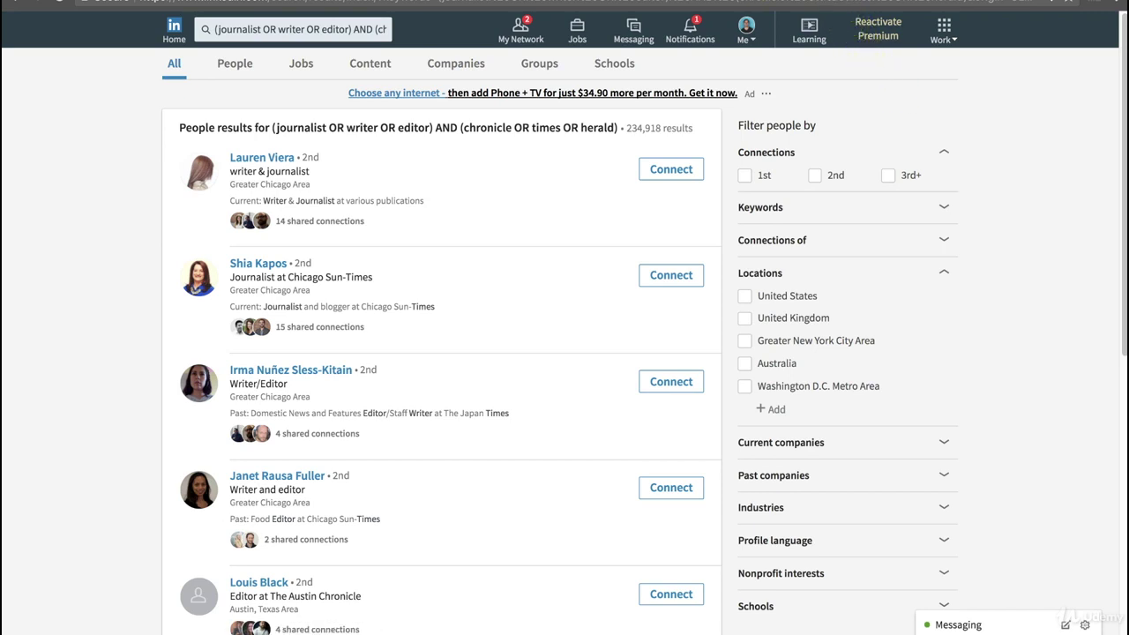
Step: Switch to the Entrepreneurship and Crowdfunding Media List in Google Sheets and look through the contacts' beats, outlets and notes
click(921, 6)
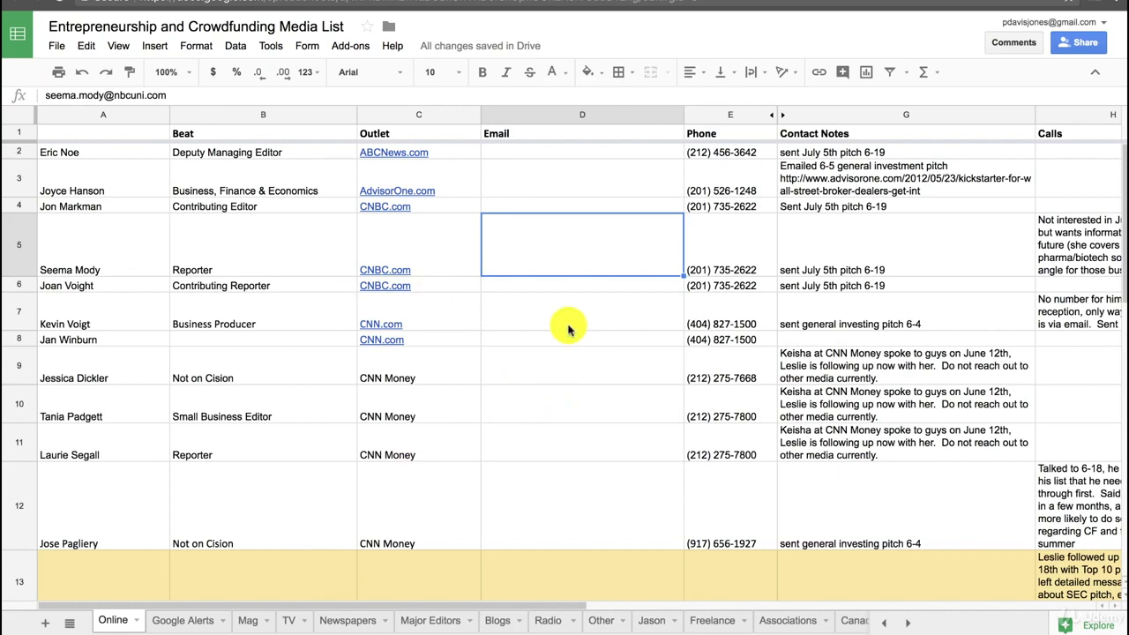
scroll(399, 371, down, 1)
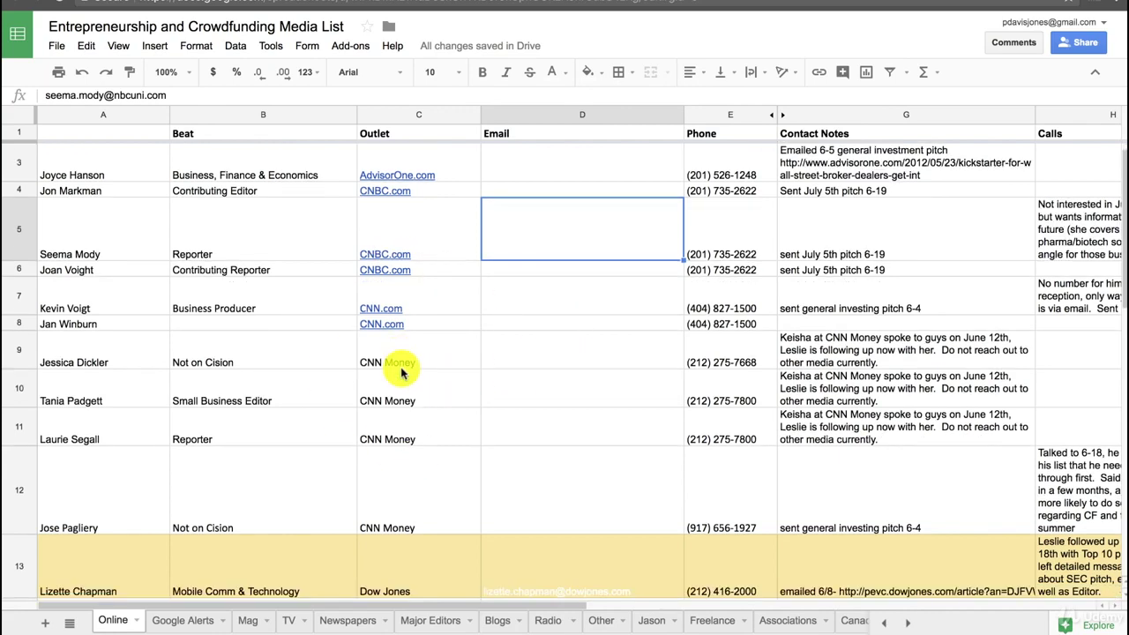
scroll(400, 371, up, 1)
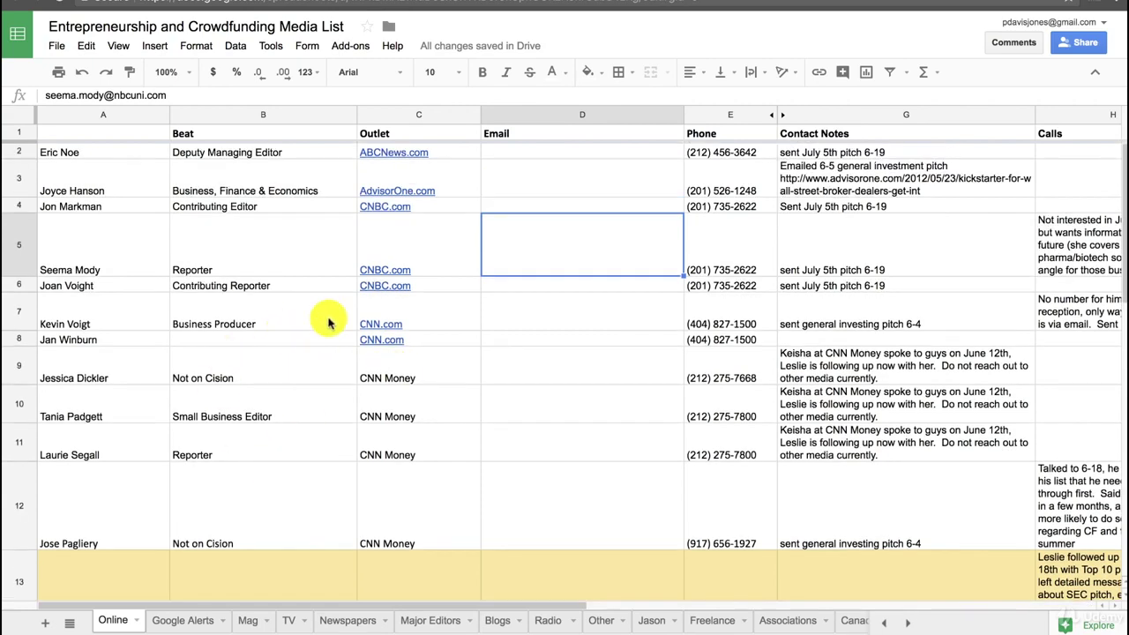
scroll(448, 370, down, 3)
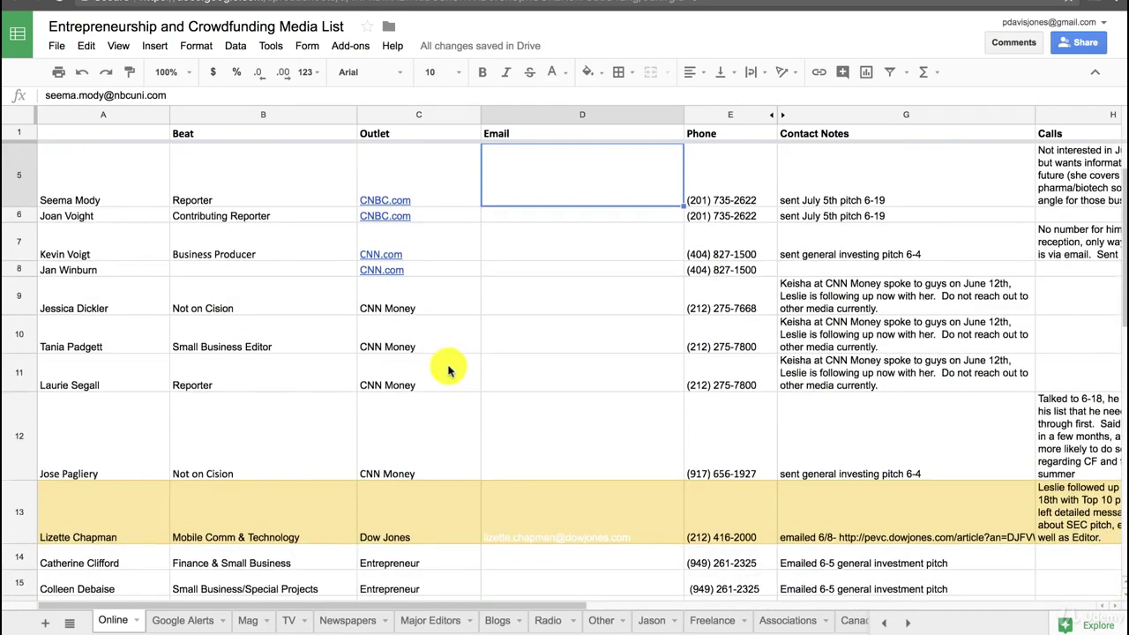
scroll(448, 371, up, 3)
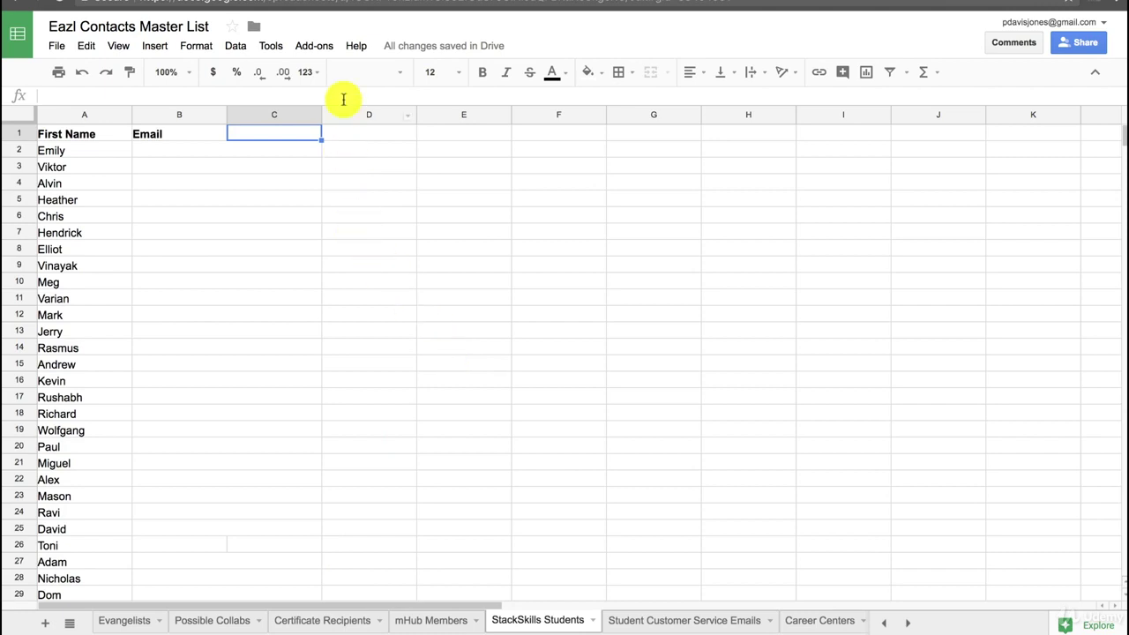
click(321, 49)
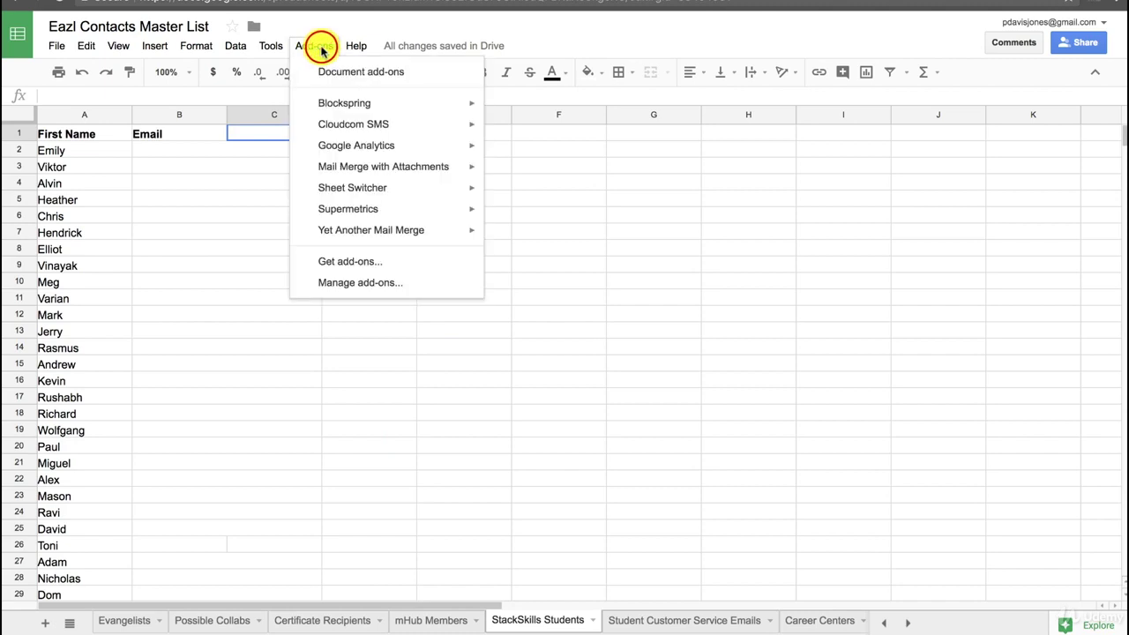
mouse_move(339, 229)
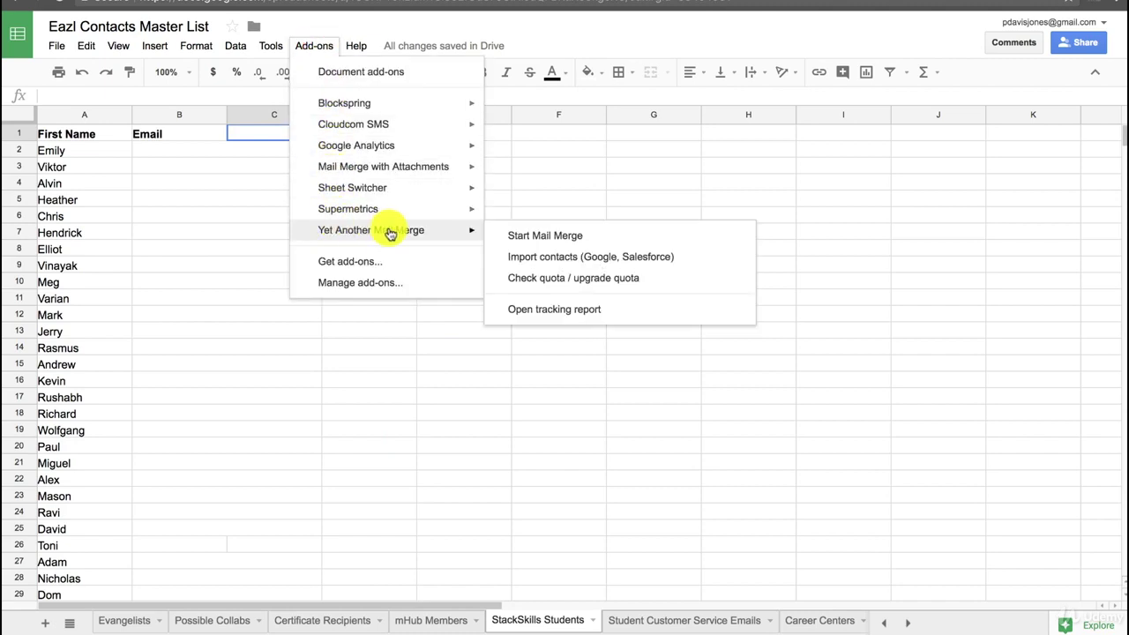
mouse_move(357, 46)
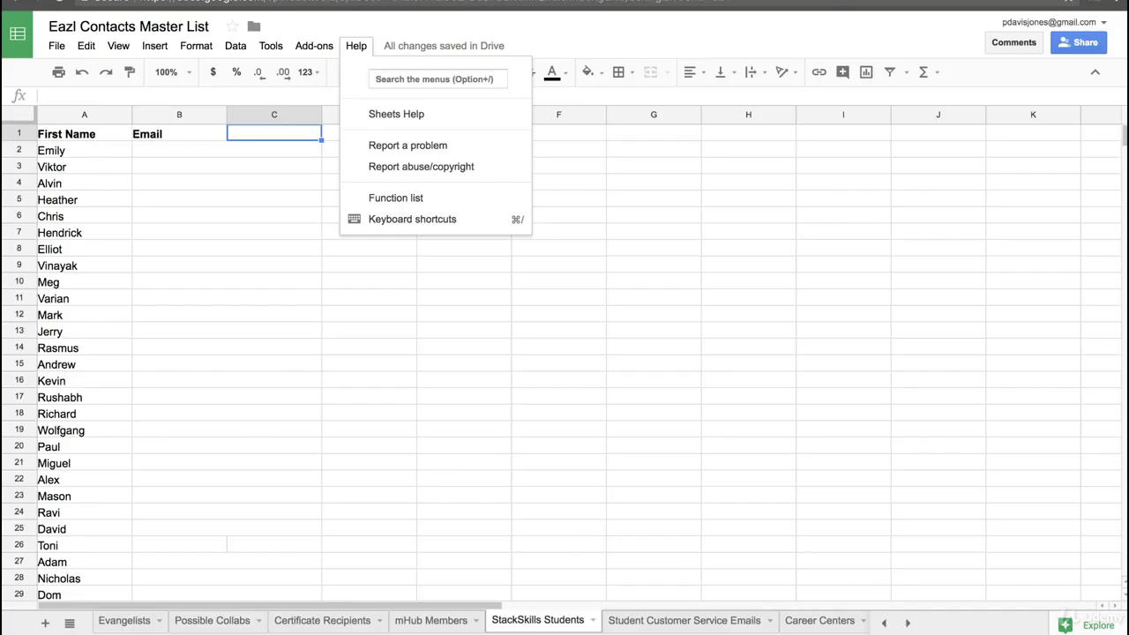
mouse_move(315, 49)
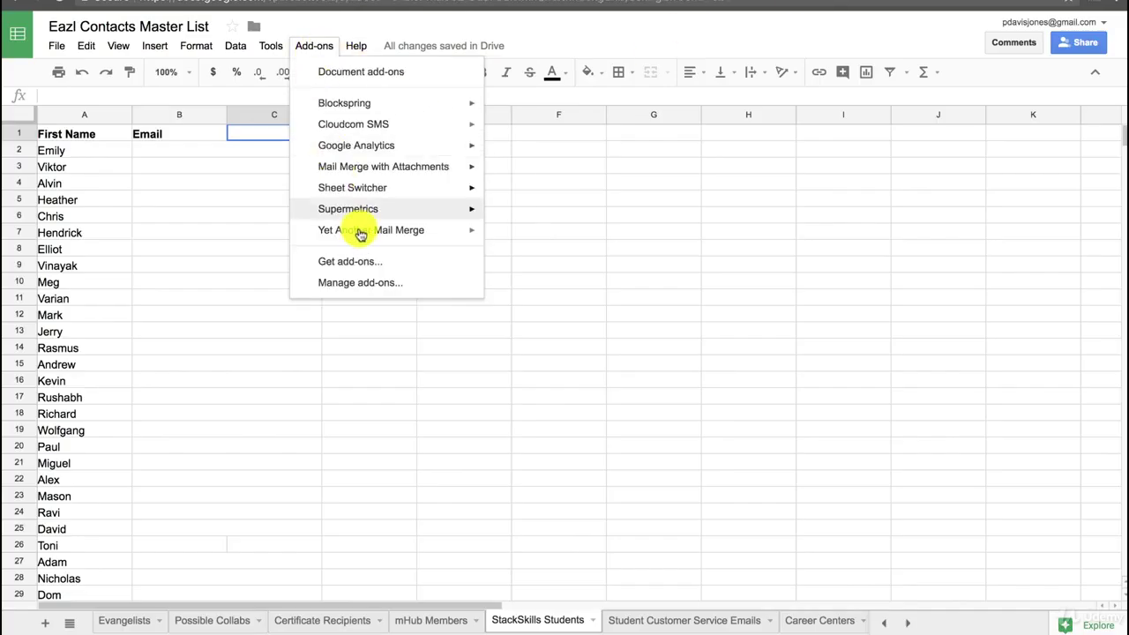
mouse_move(359, 233)
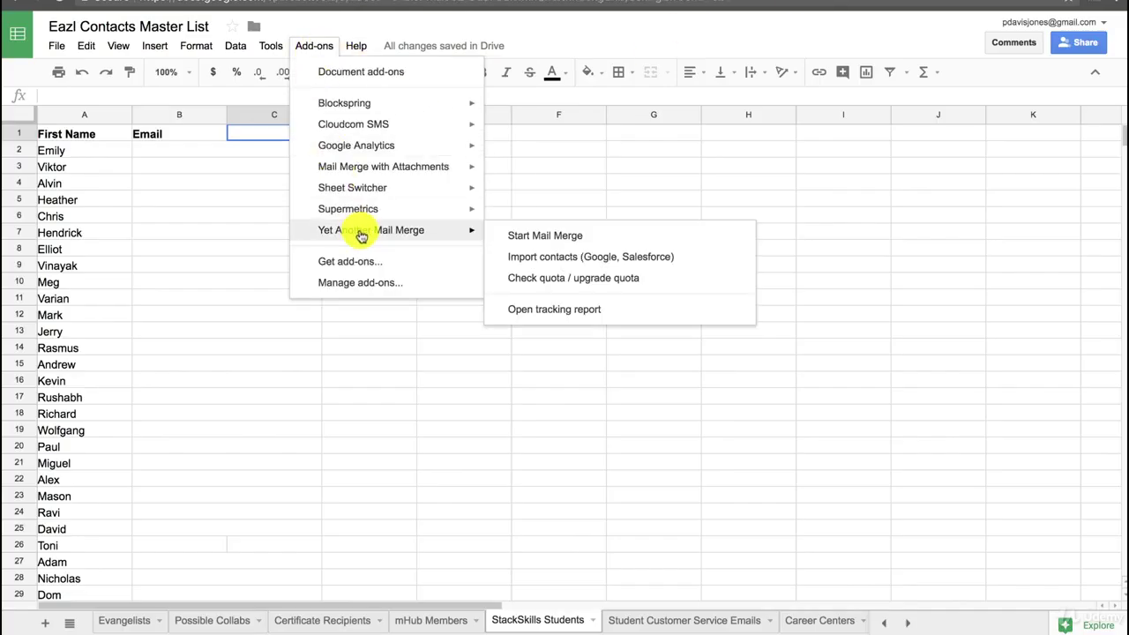
click(604, 247)
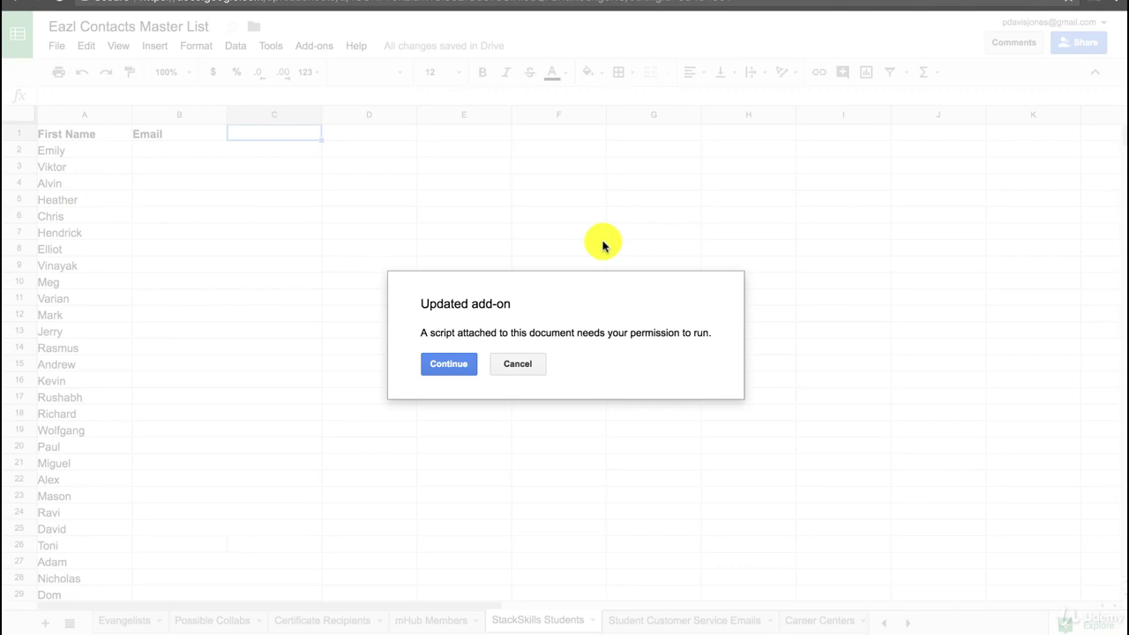
click(518, 364)
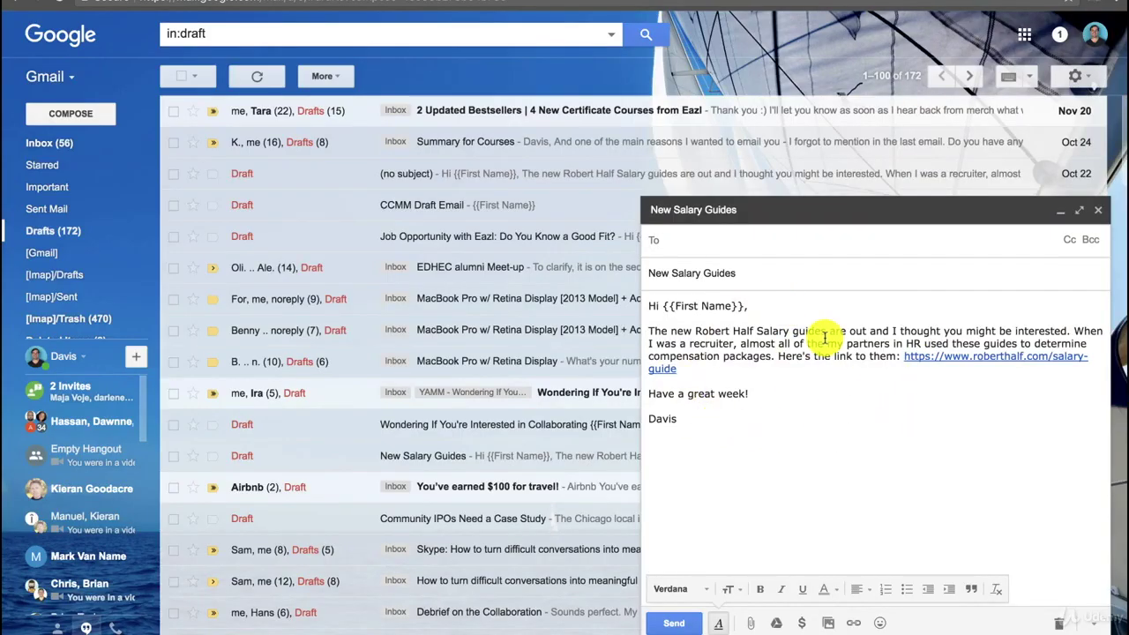
Step: Highlight the closing braces of the {{First Name}} merge field in the New Salary Guides email draft in Gmail
click(742, 308)
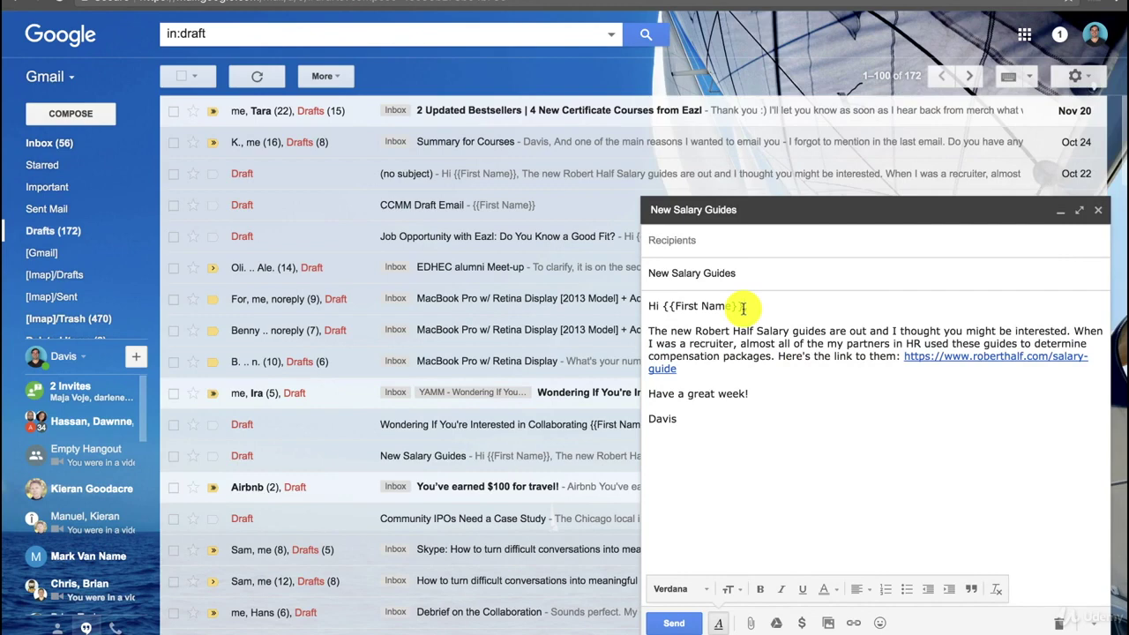
key(shift+Left)
key(shift+Left)
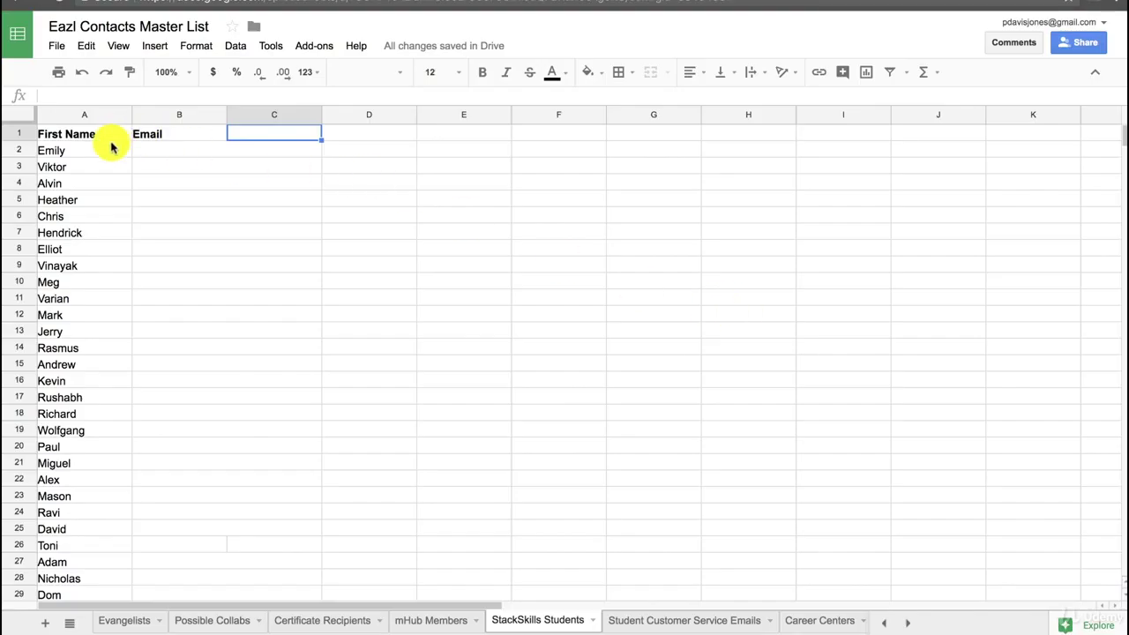
Step: Switch to the Eazl Contacts Master List in Google Sheets and step through the first contacts from A2 to A4 on StackSkills Students
click(103, 149)
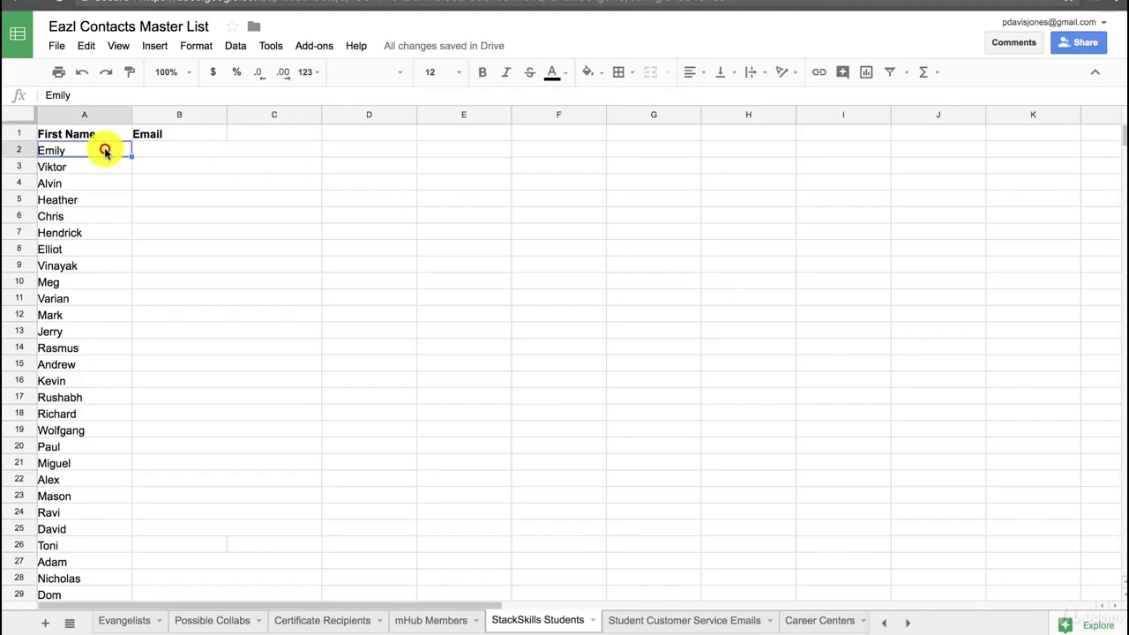
key(Right)
click(83, 150)
key(Down)
key(Down)
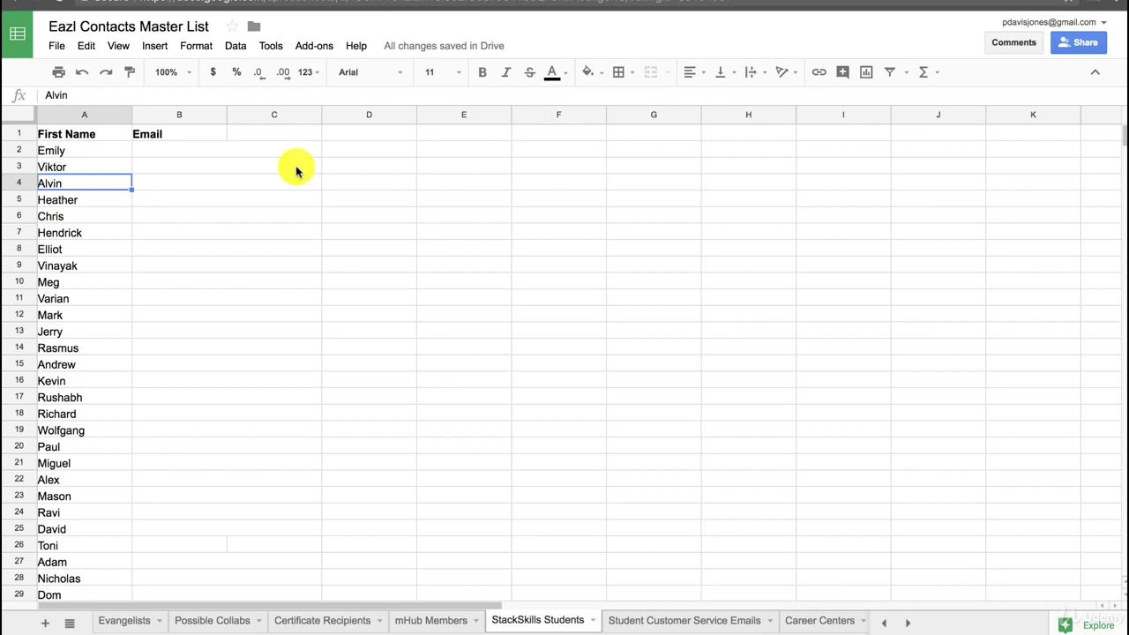
click(314, 49)
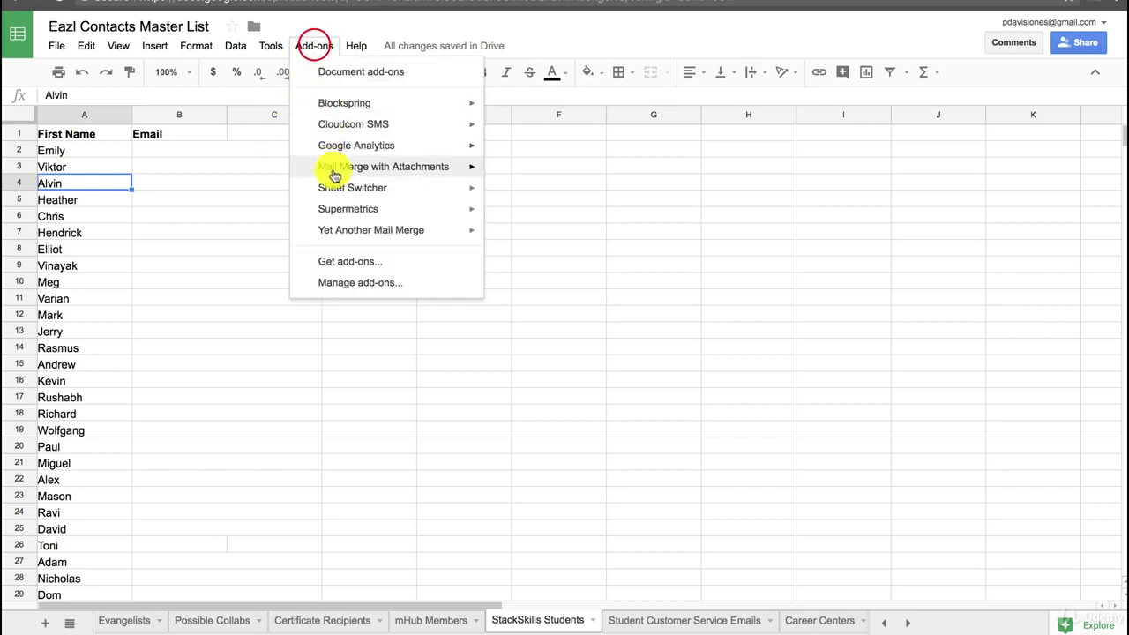
mouse_move(351, 231)
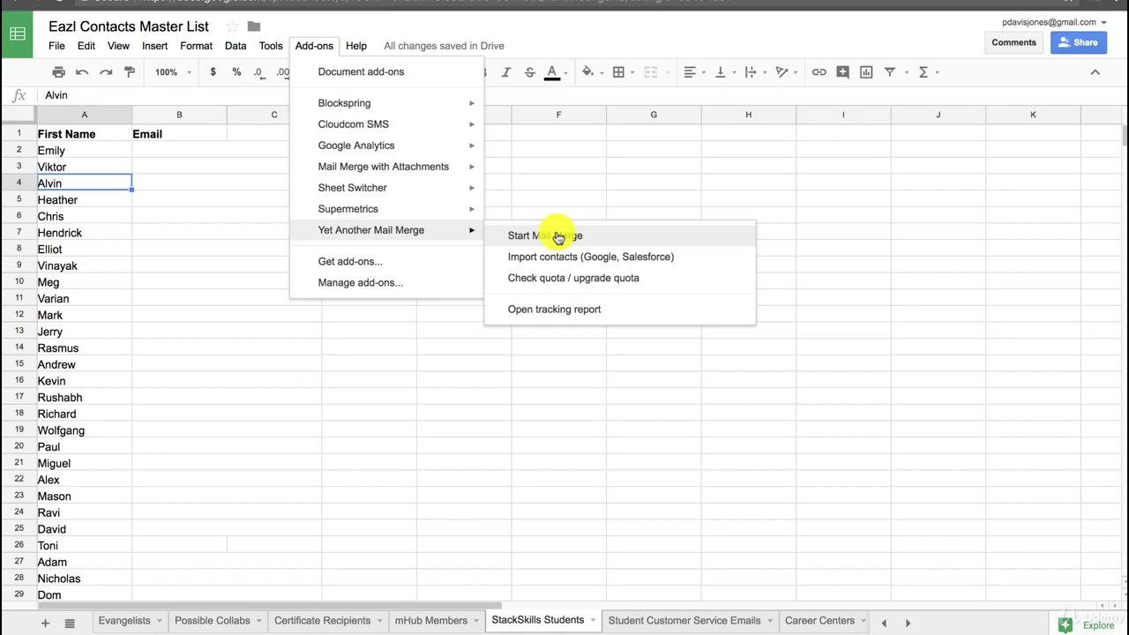
click(573, 184)
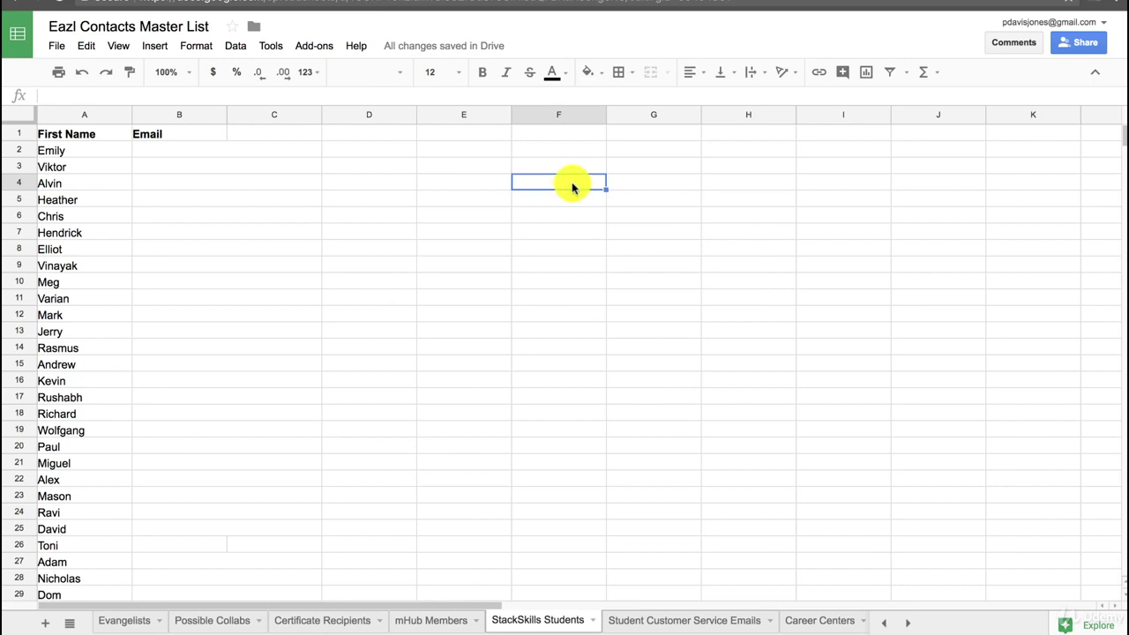